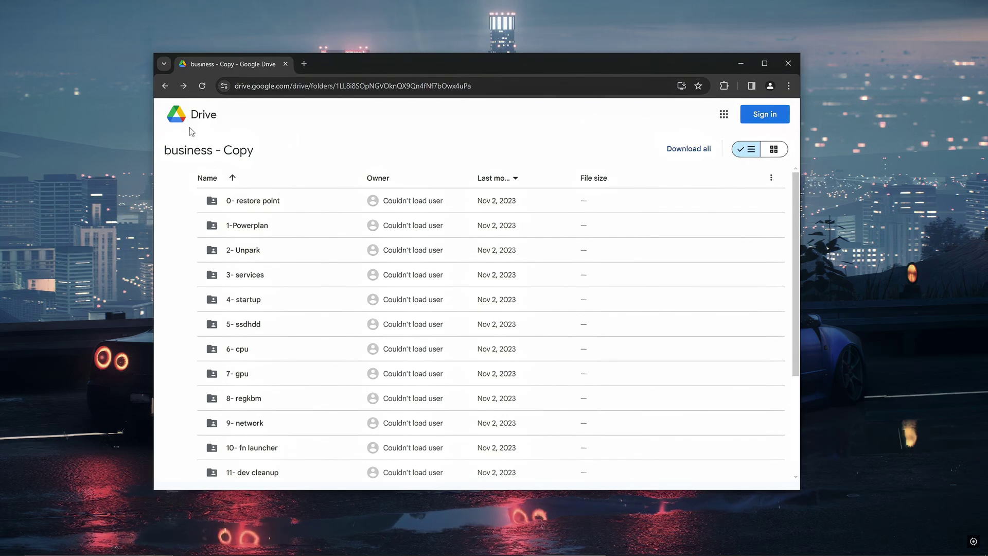
Open the shared 1-Powerplan Drive folder and download it as a zip to the desktop
double_click(291, 226)
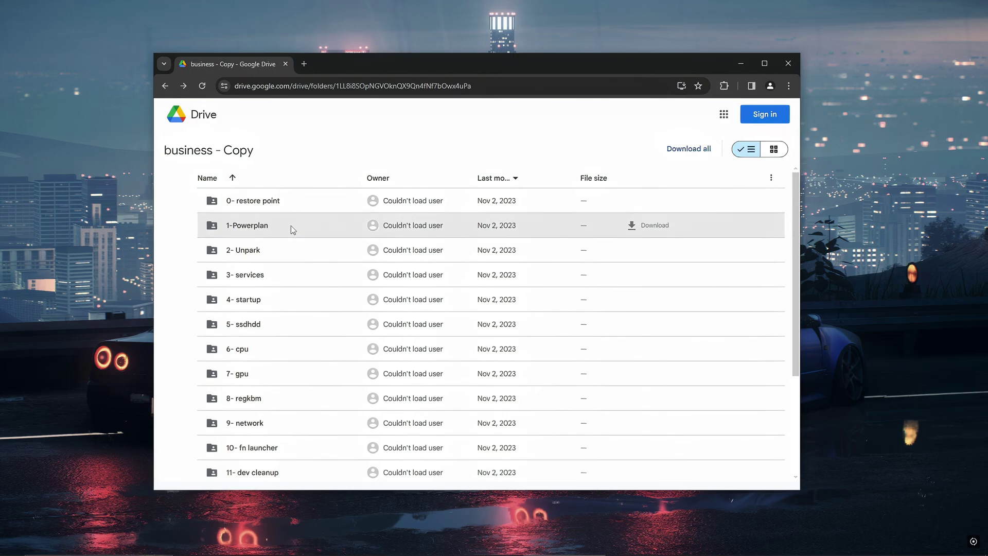
mouse_move(749, 208)
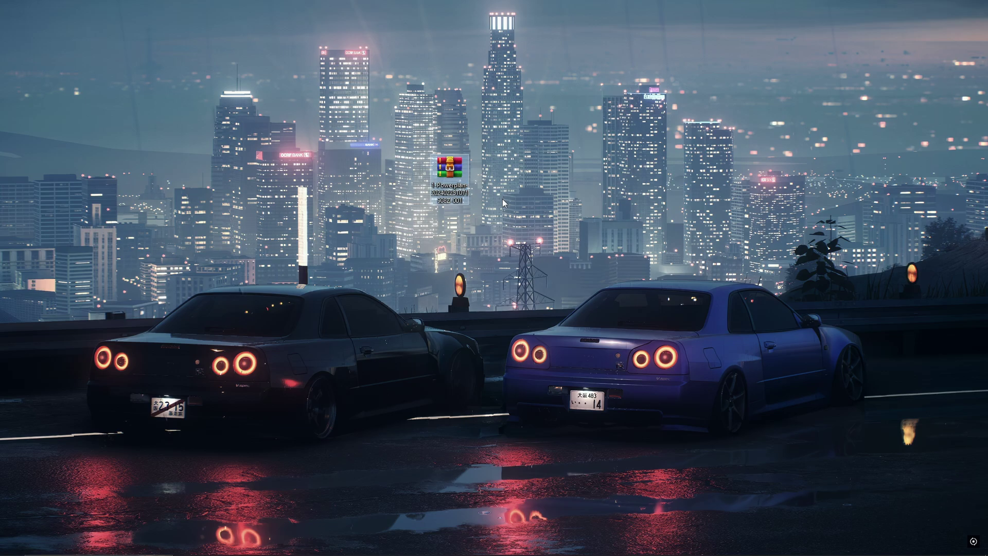
Extract the downloaded zip onto the desktop and open the 1-Powerplan folder
right_click(464, 182)
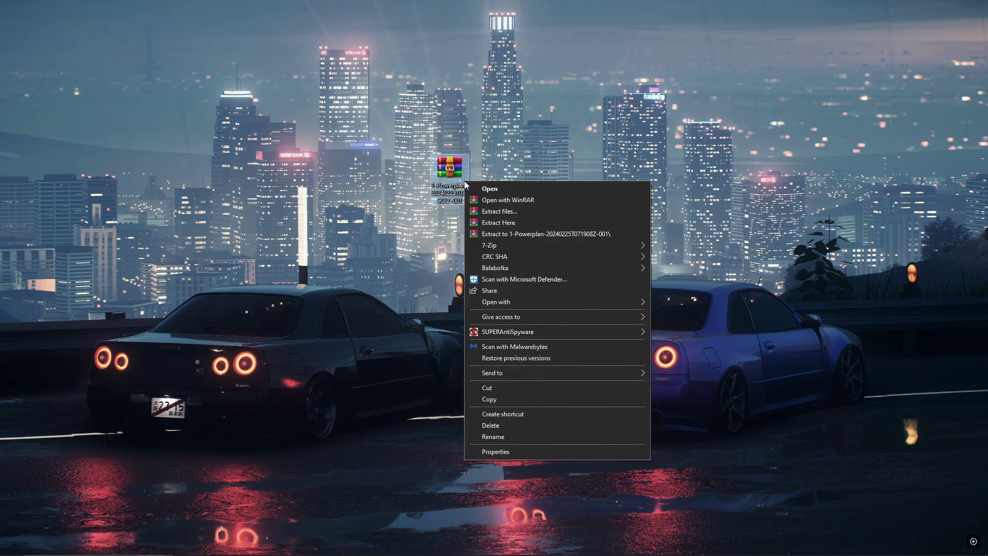
click(498, 222)
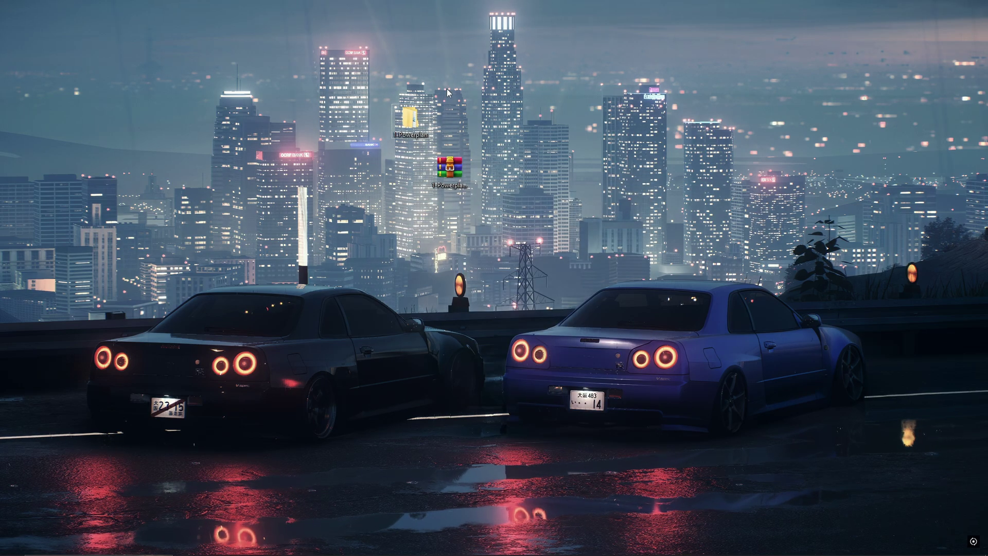
double_click(411, 123)
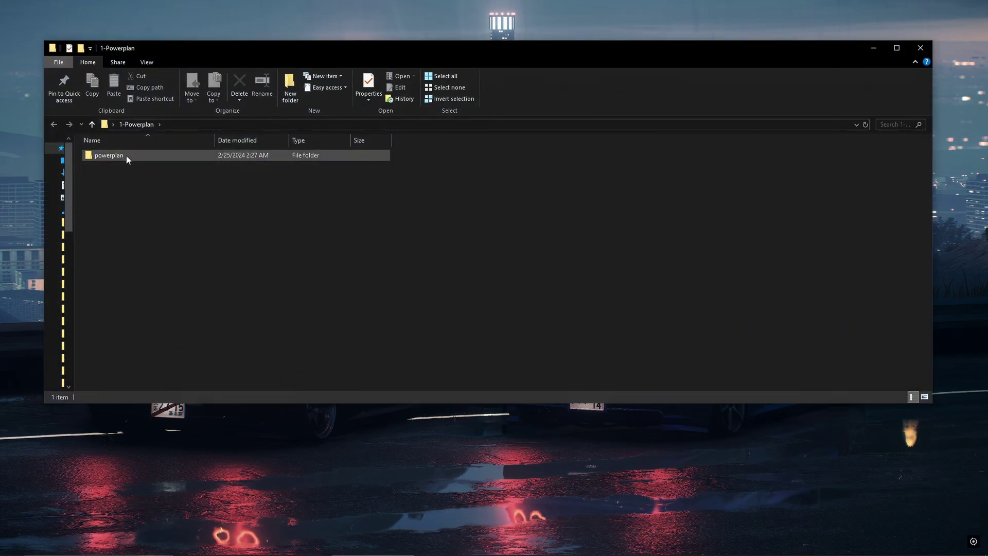
Copy the powerplan folder to New Volume (D:), replacing the existing Core.pow
double_click(126, 159)
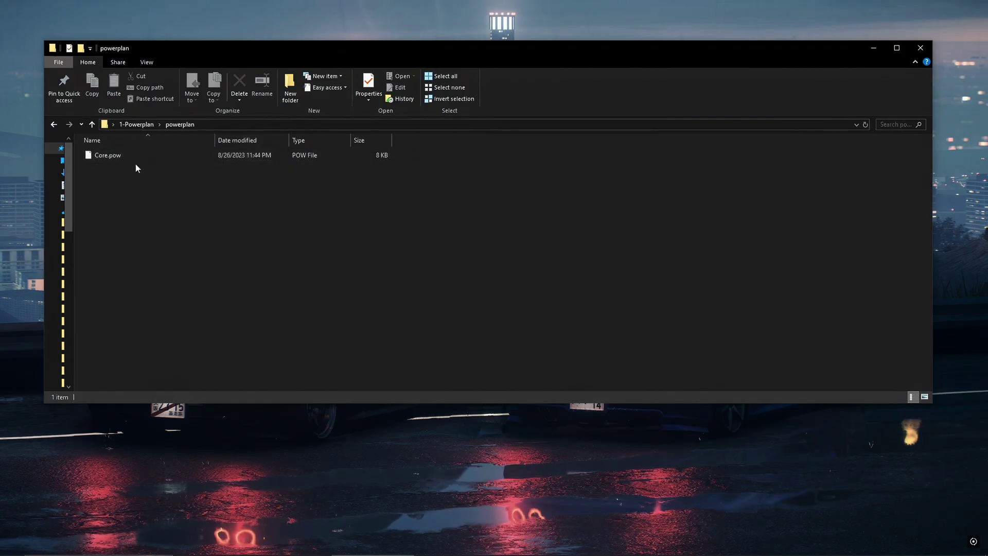
key(alt+Left)
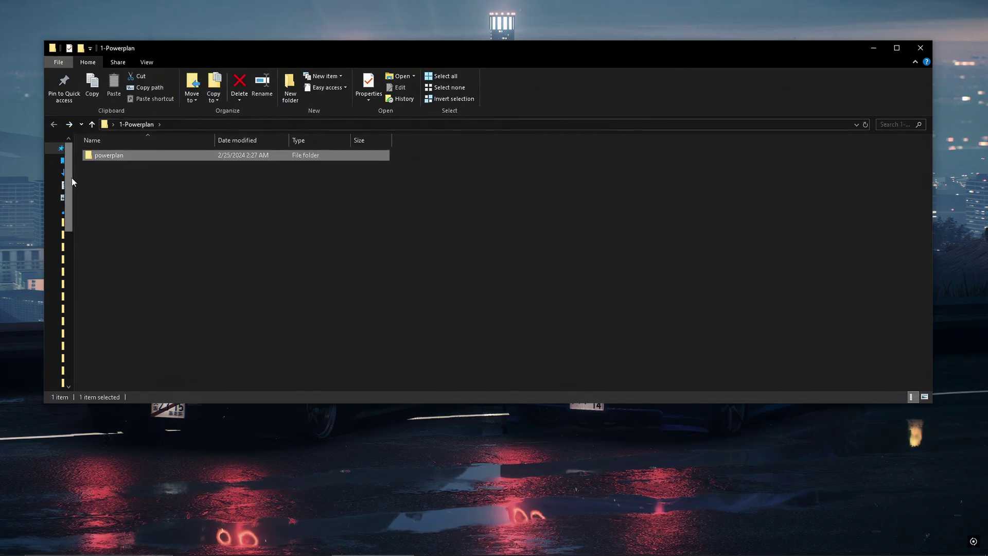
drag(72, 178, 122, 334)
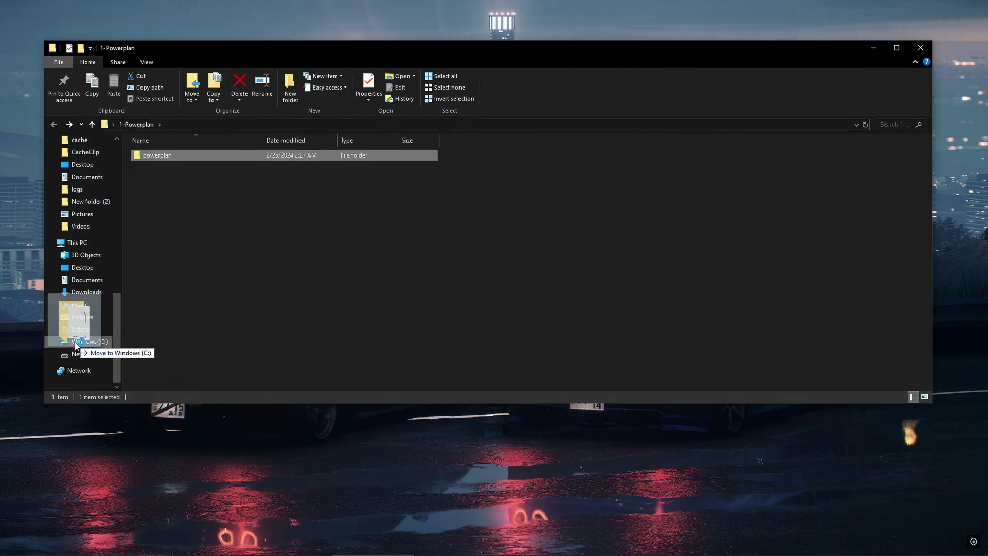
drag(77, 355, 78, 355)
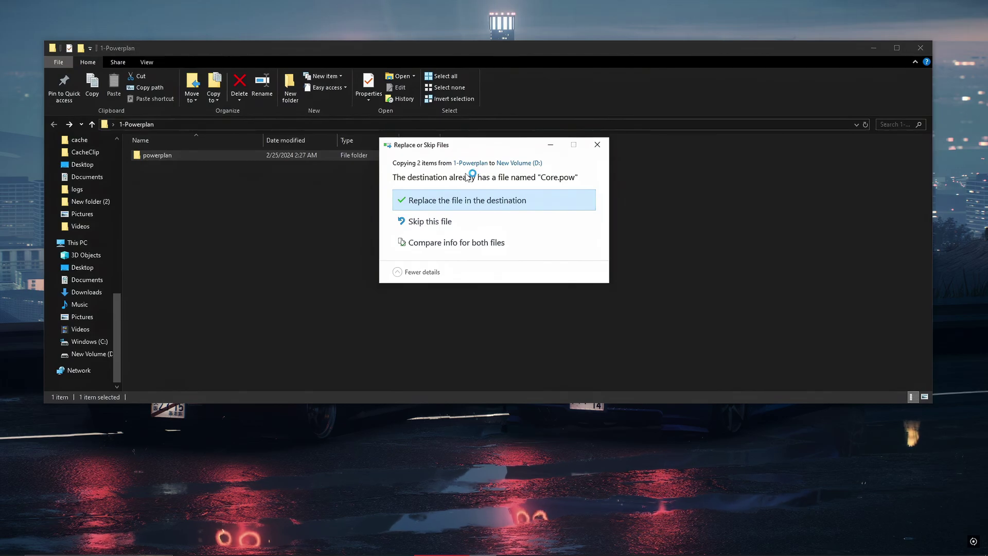
click(458, 201)
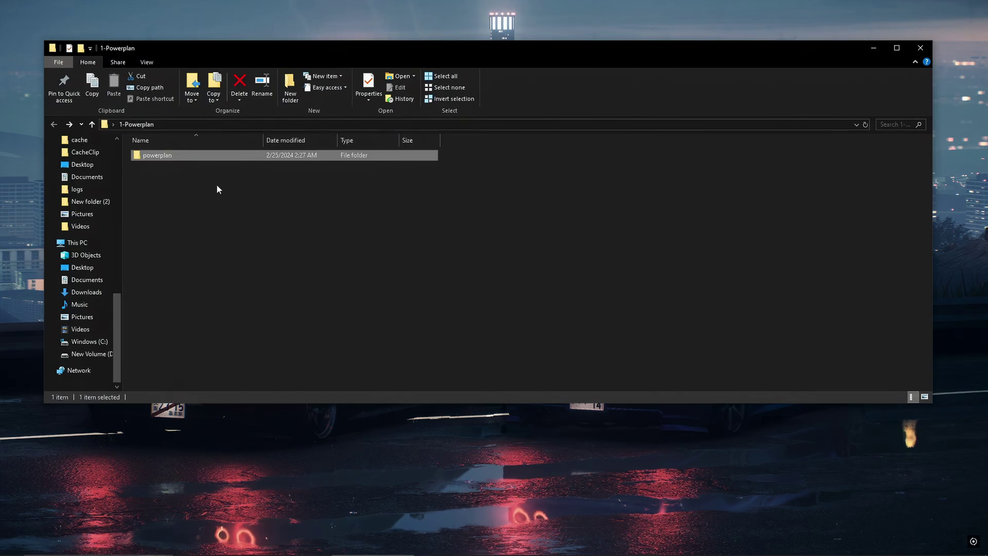
Run powercfg -import d:/powerplan/core.pow in an administrator Command Prompt
key(alt+F4)
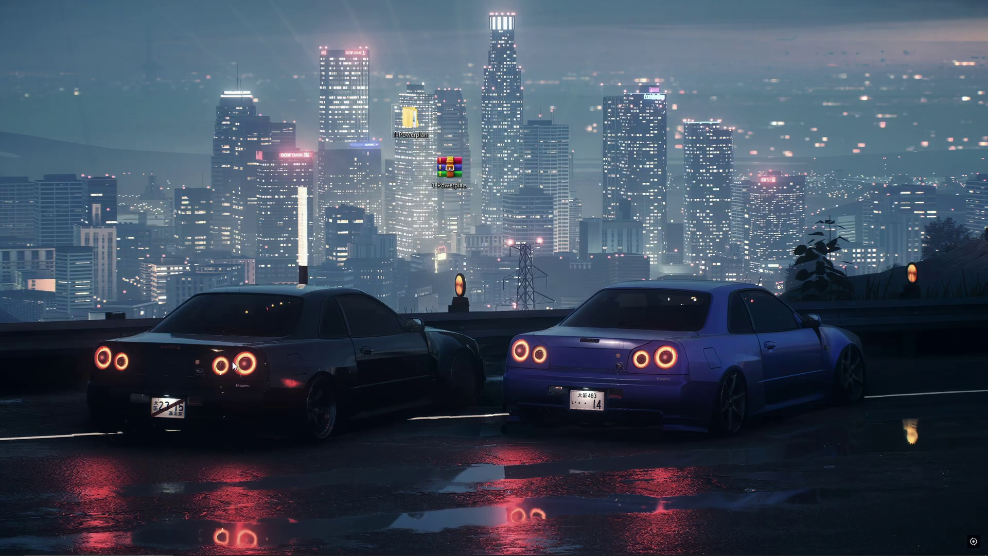
click(98, 545)
text(c)
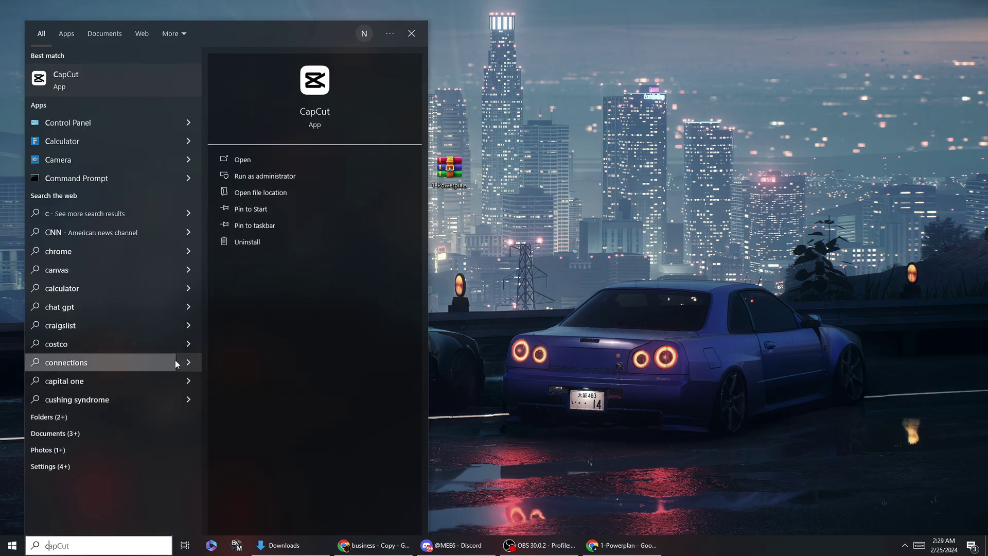
text(omm)
right_click(94, 73)
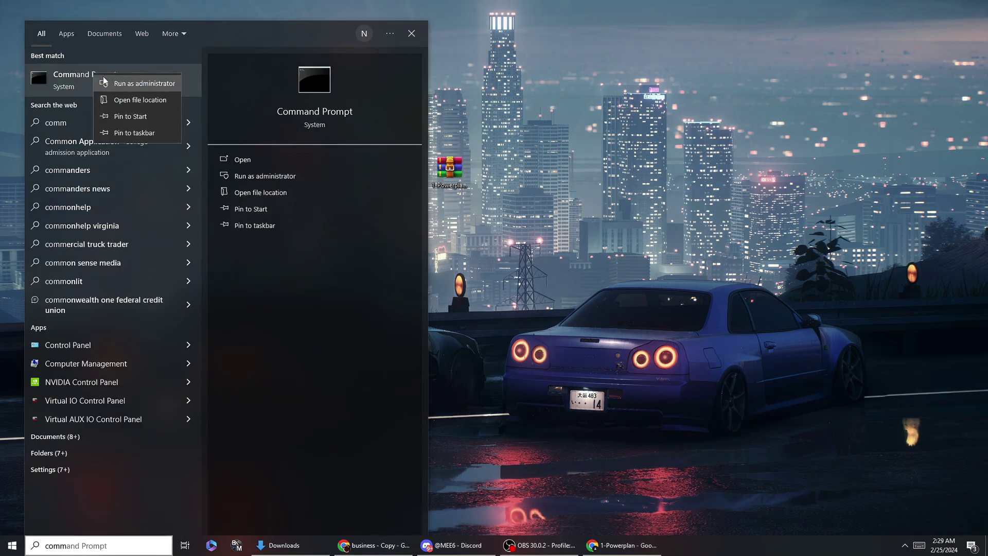
click(110, 84)
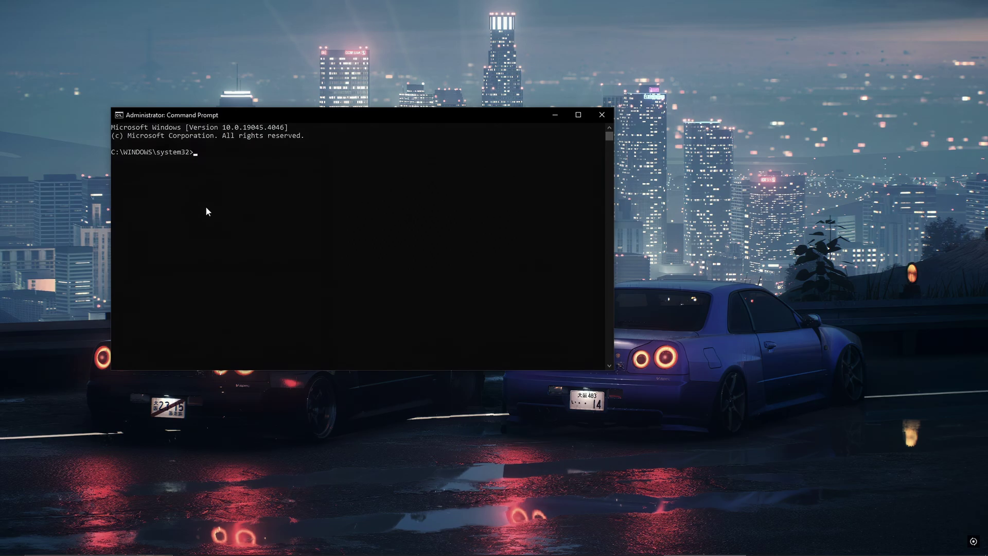
text(powercf)
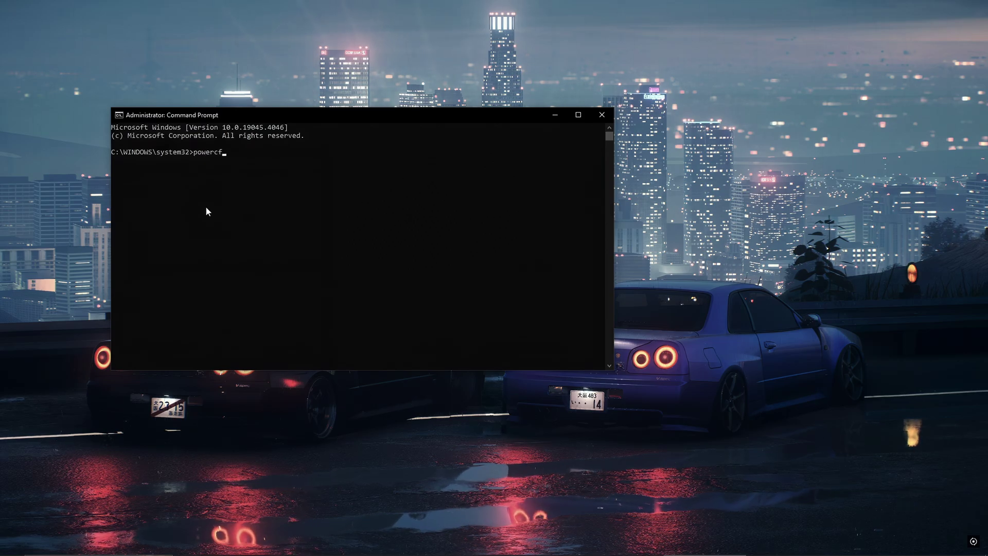
text(g -import )
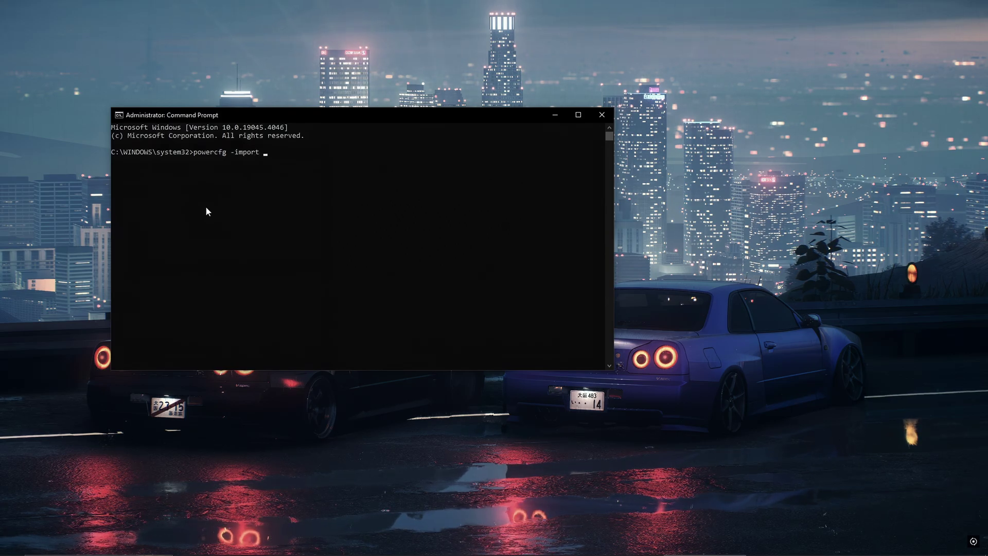
text(d)
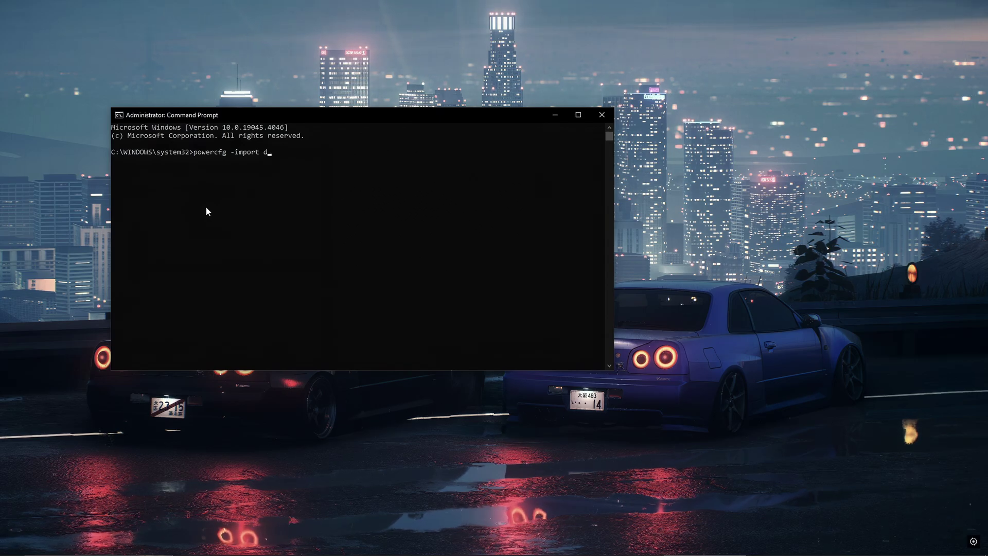
text(:)
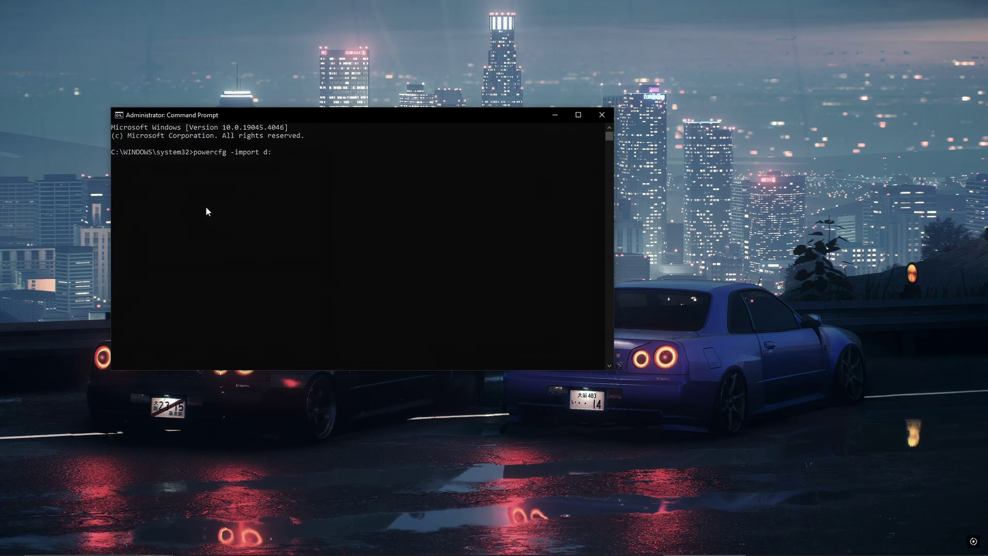
text(/)
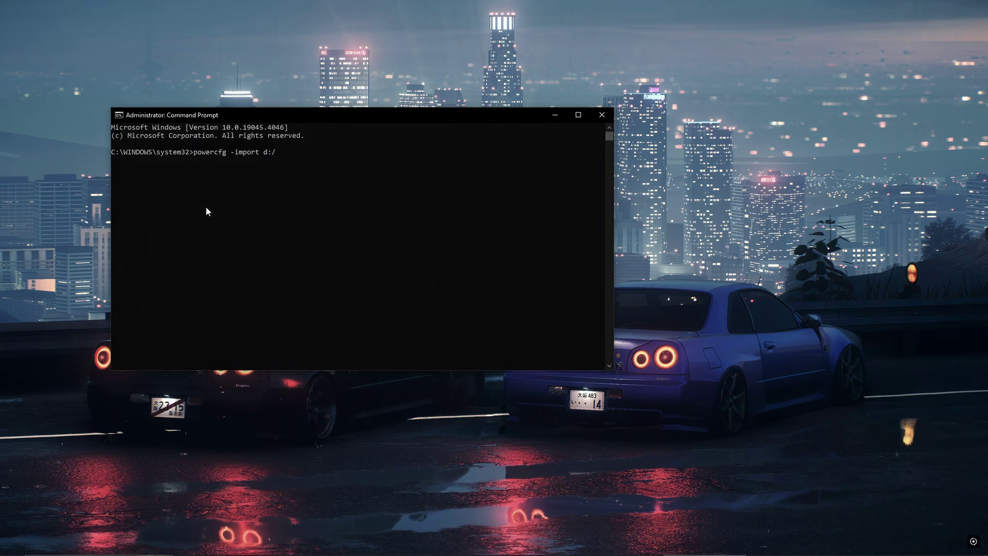
text(powerplan)
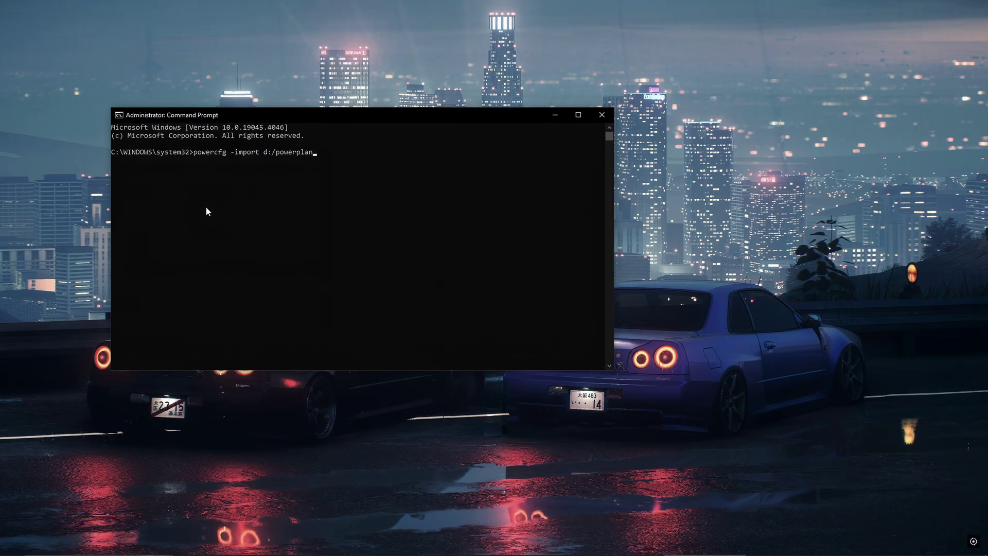
text(/core.pow)
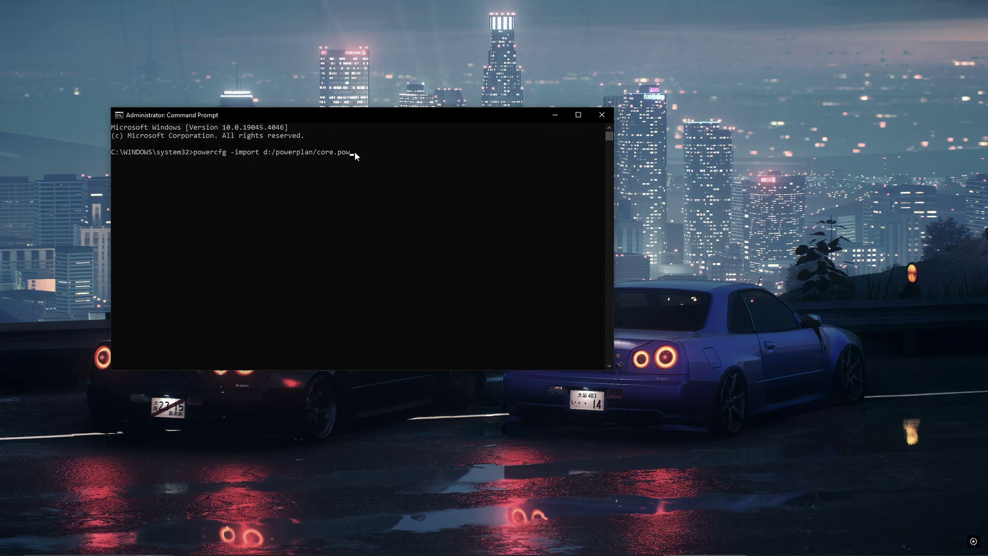
key(Return)
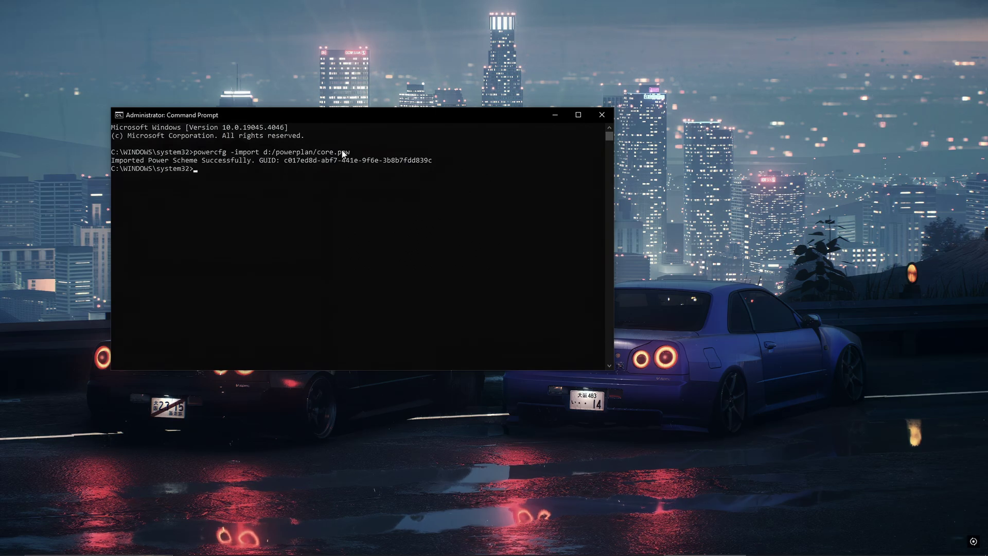
Switch the active power plan from Balanced to CoreVeeAir's in Power Options
click(601, 114)
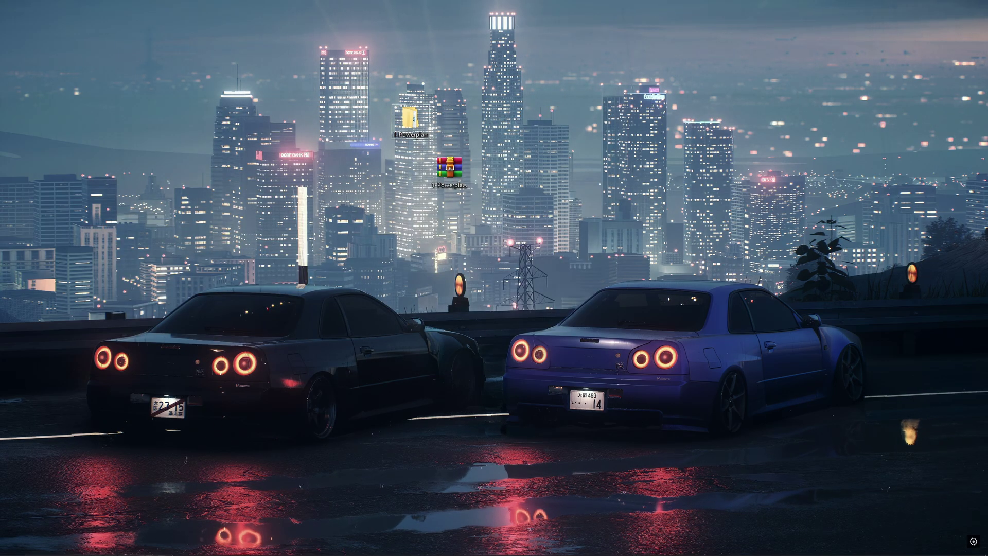
click(101, 553)
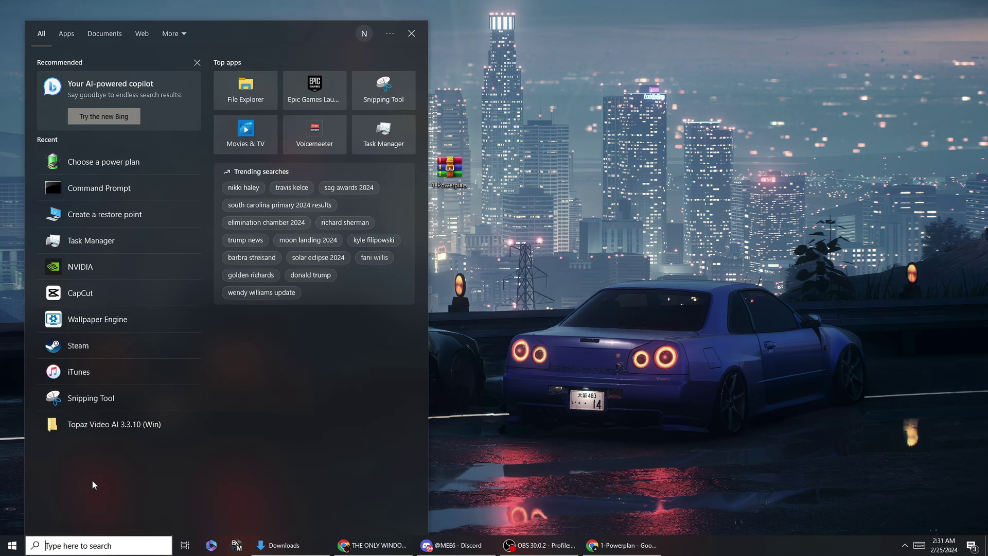
text(power)
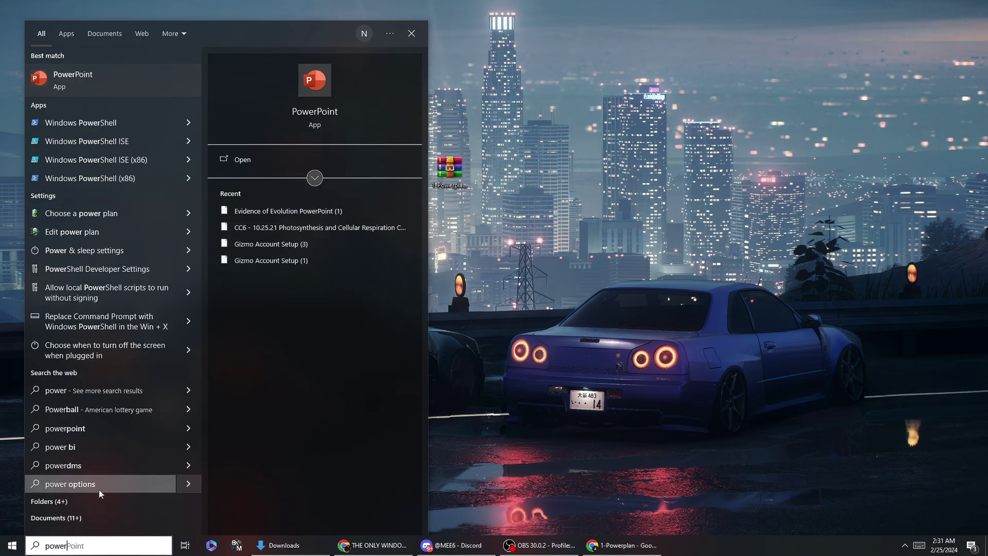
click(88, 214)
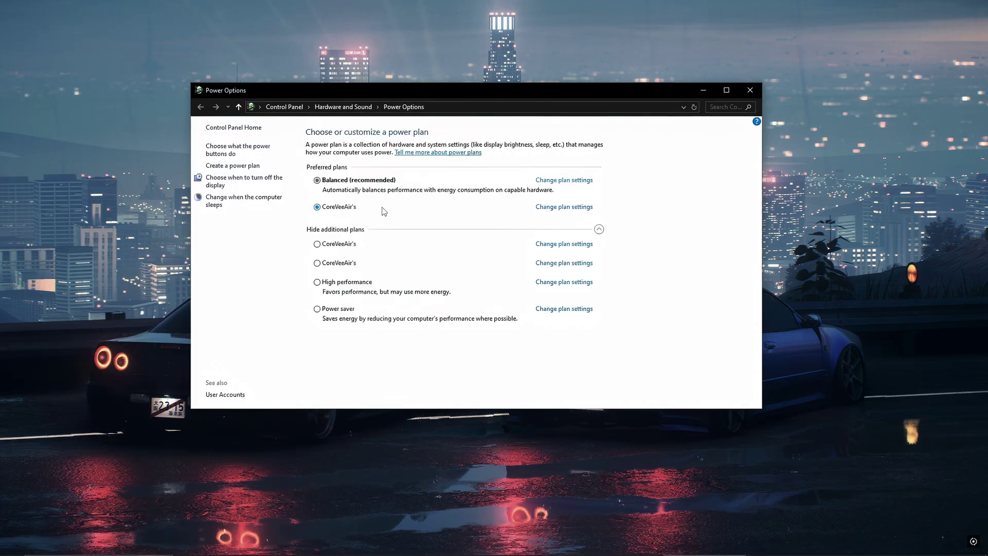
click(382, 206)
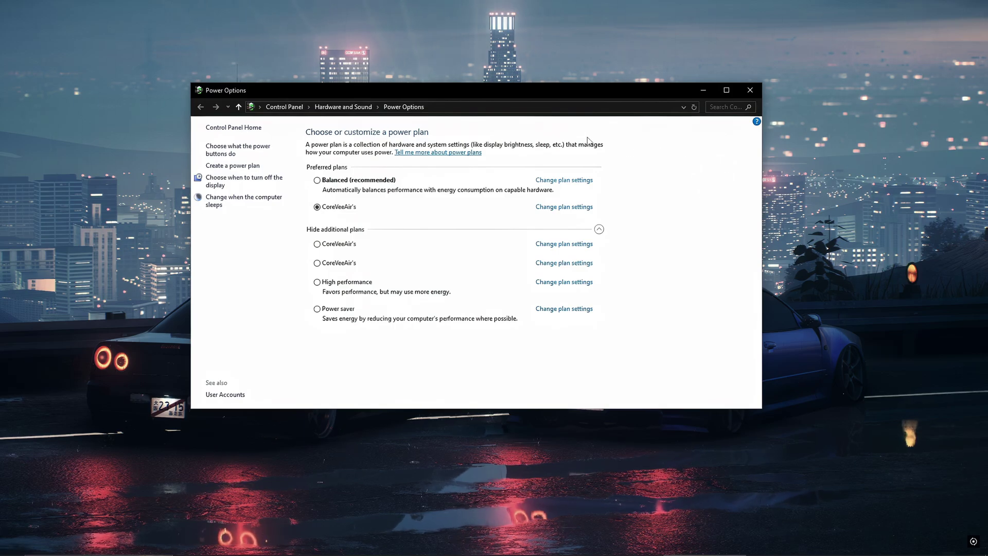
click(745, 94)
Search Google for 'Beta Nvidia App' in Chrome
click(212, 547)
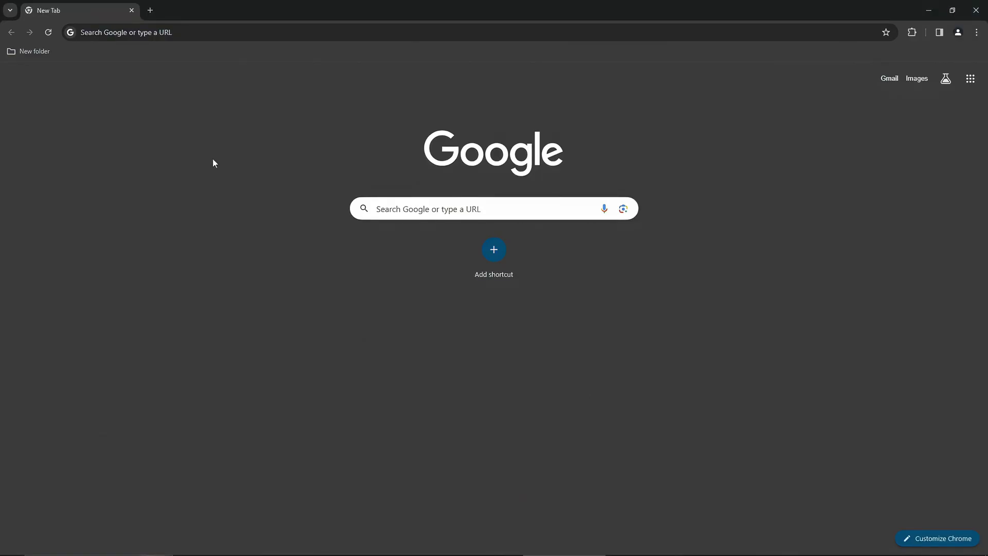
click(190, 34)
text(Beta)
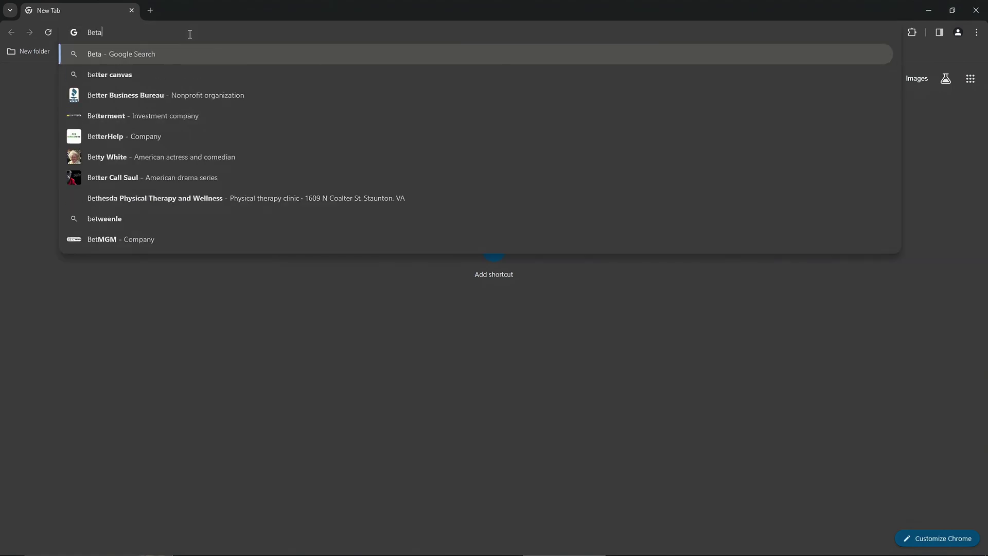
text( Nvidia App)
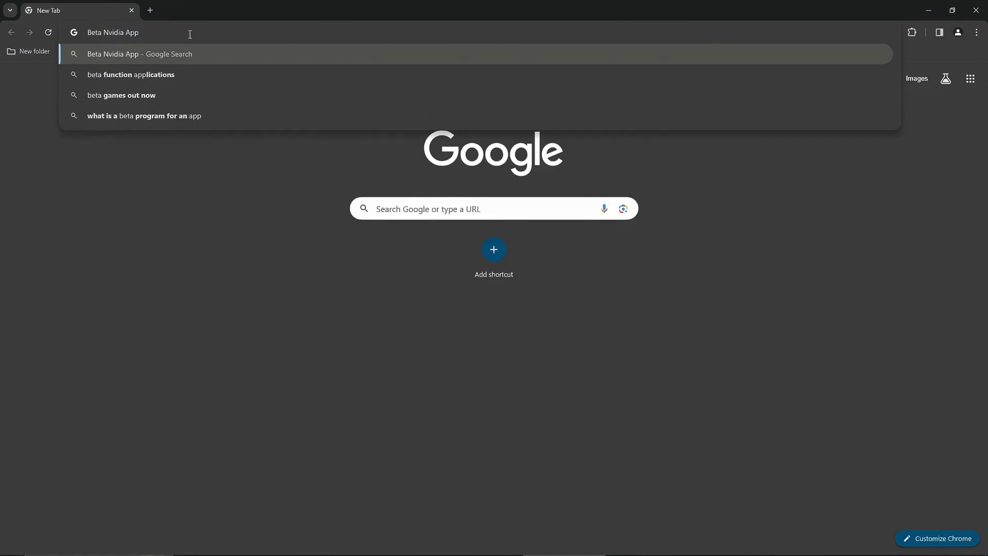
key(Return)
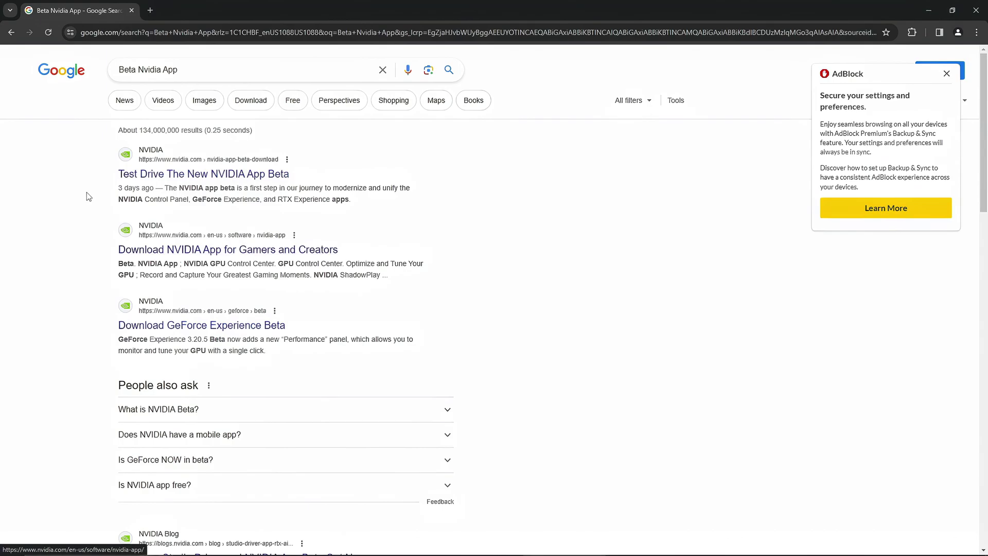
Download the NVIDIA App beta installer from NVIDIA's download page
click(304, 250)
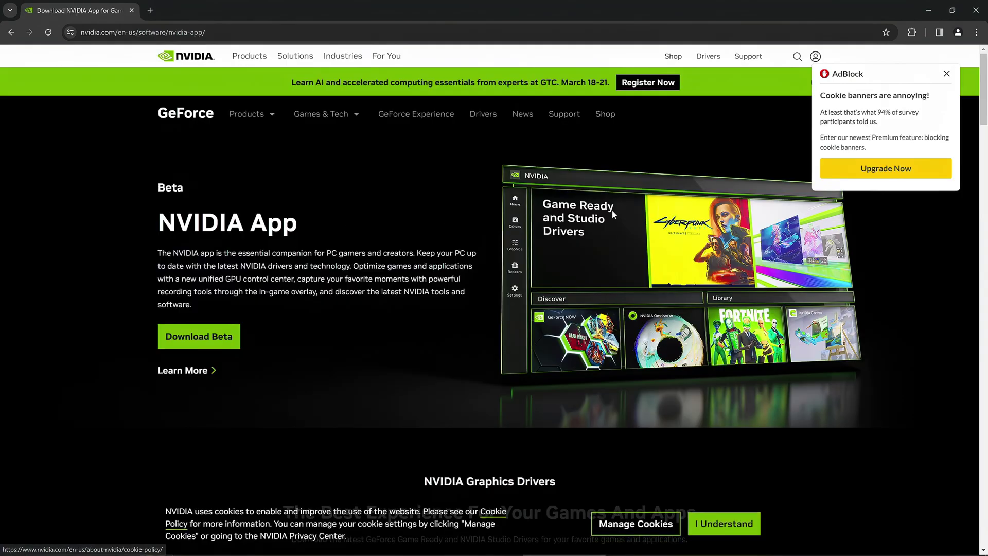
click(947, 73)
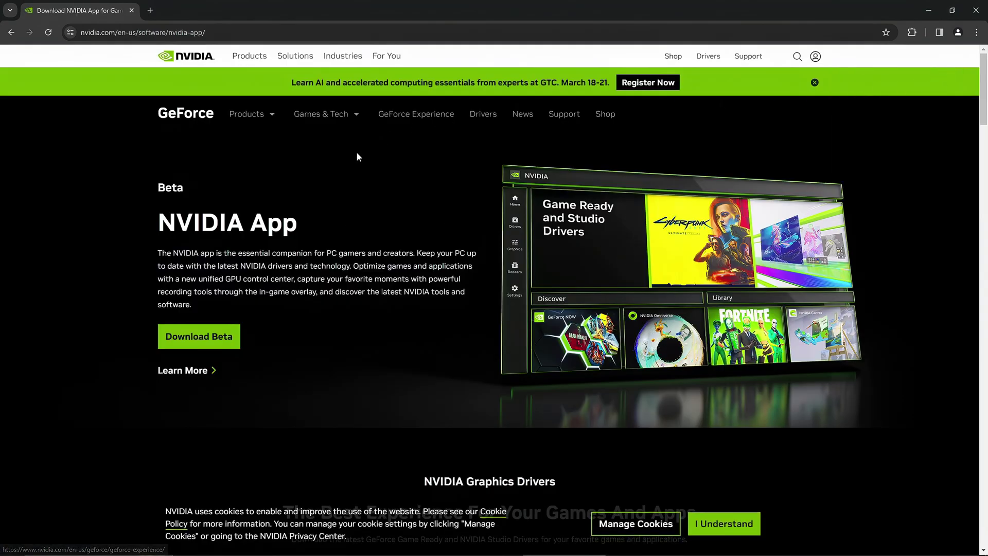
click(197, 348)
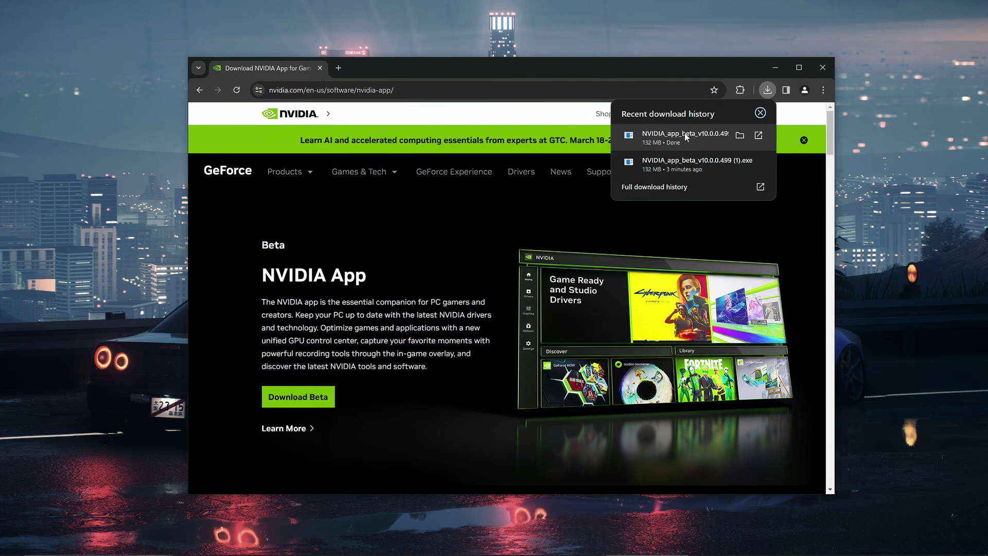
Run NVIDIA_app_beta_v10.0.0.499.exe, accepting the upgrade and license to install it
click(685, 135)
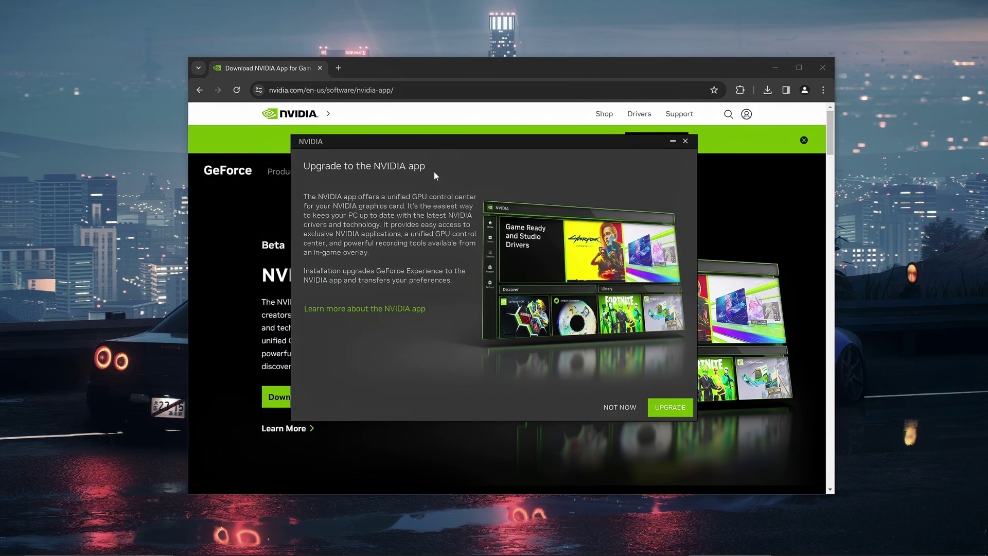
click(663, 408)
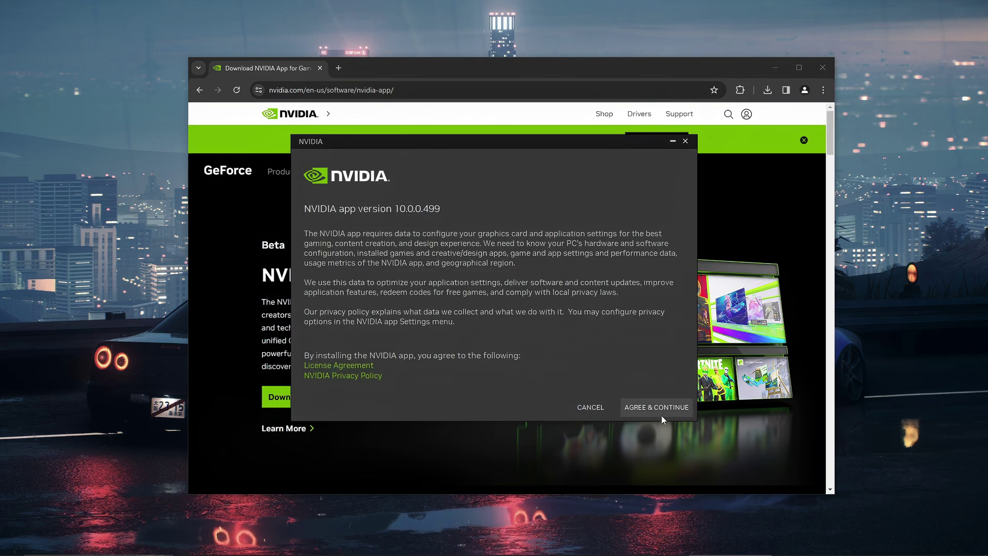
click(661, 415)
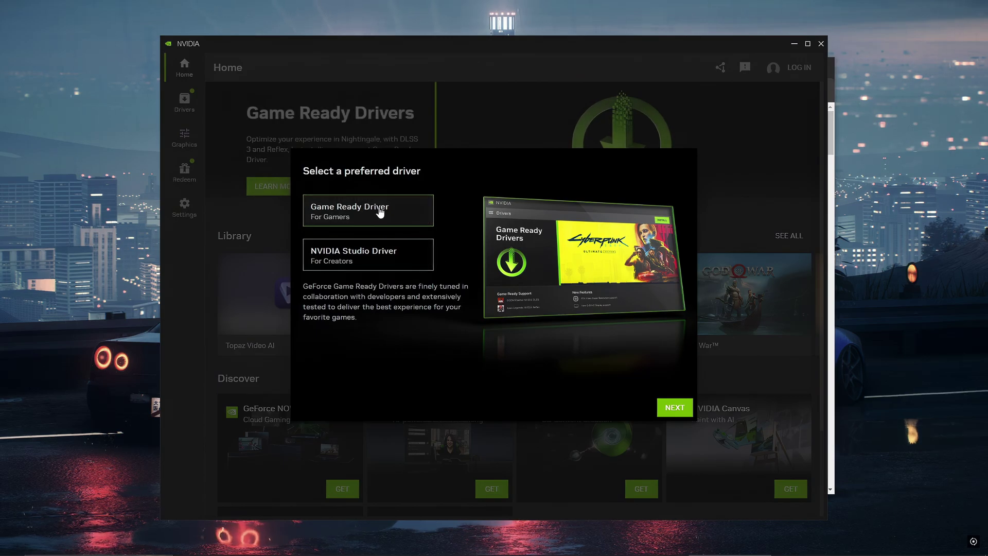
Choose Game Ready Driver and turn off automatic game and app optimization
click(360, 213)
click(675, 407)
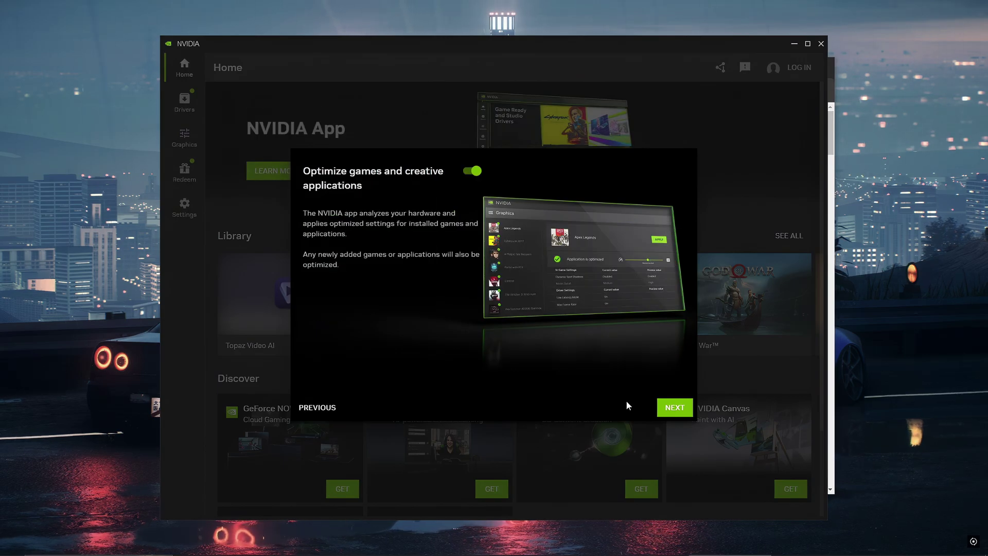
click(470, 175)
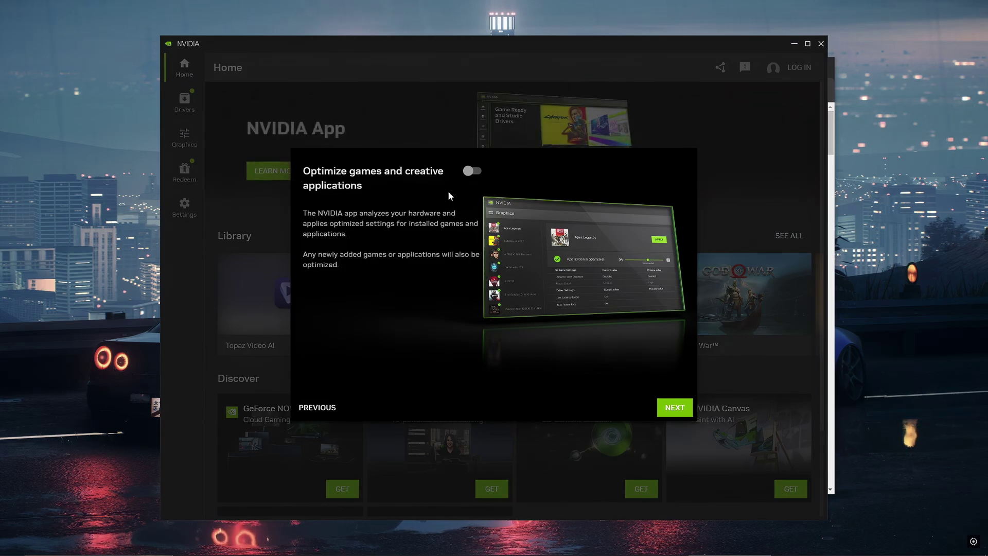
Keep the overlay enabled and skip the rewards offer to reach Home
click(668, 410)
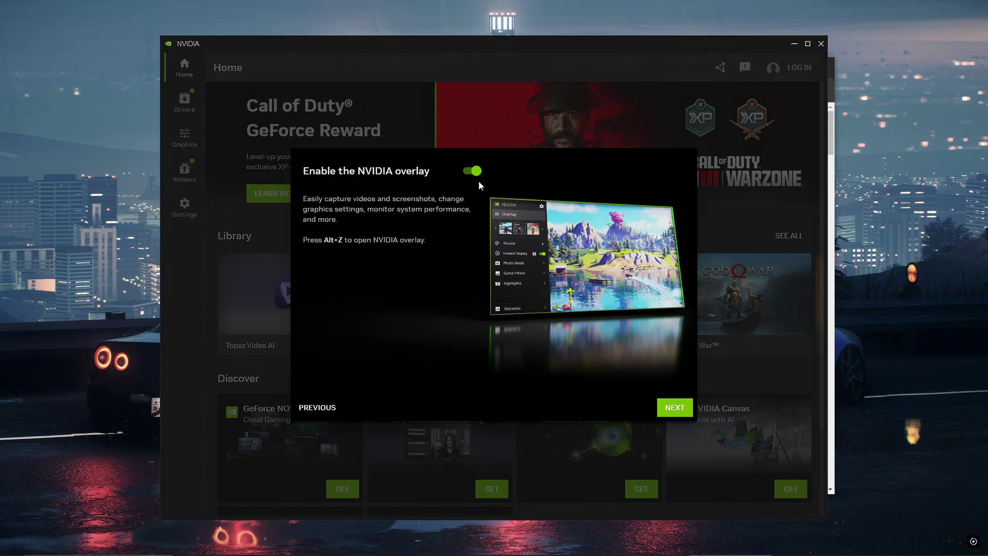
click(670, 409)
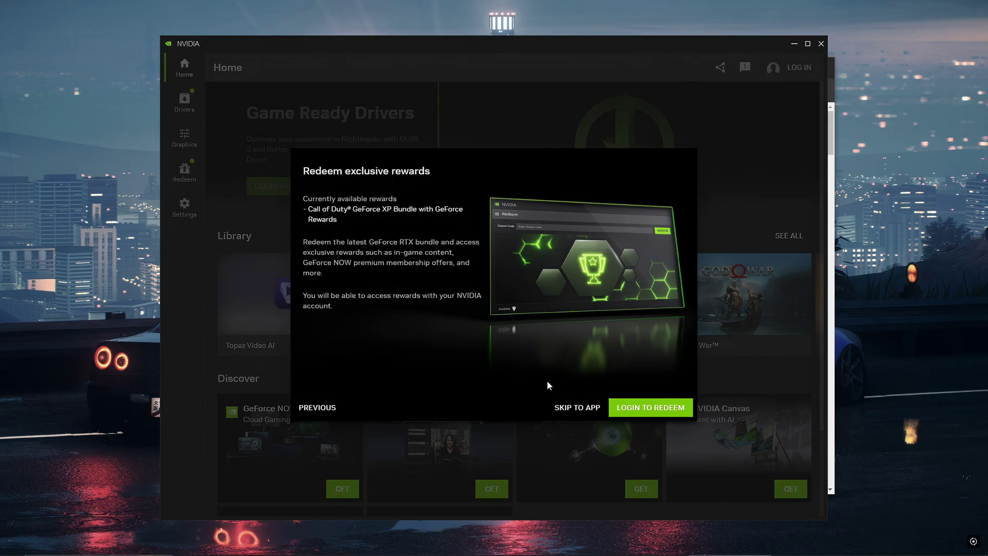
click(563, 407)
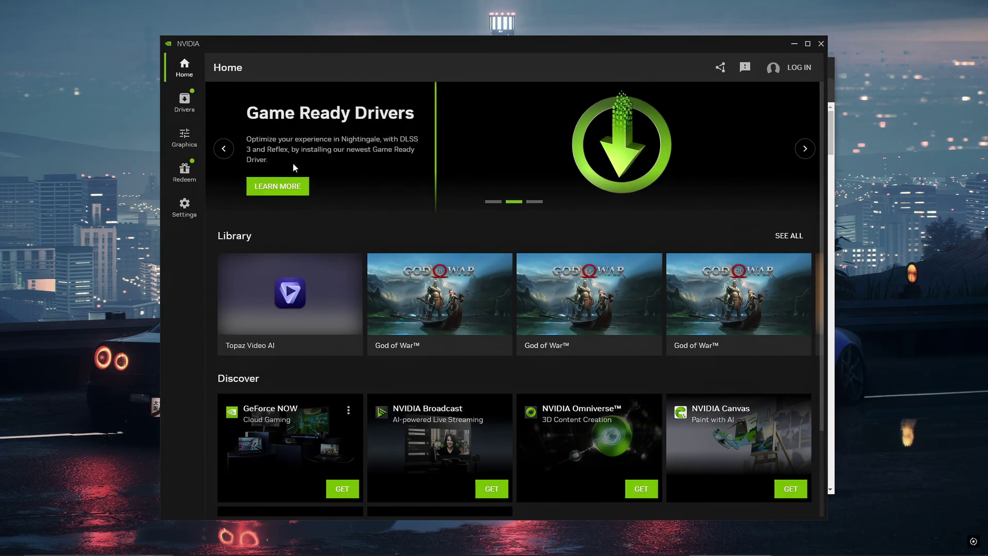
Download and install GeForce Game Ready Driver 551.61 from the Drivers page
click(186, 101)
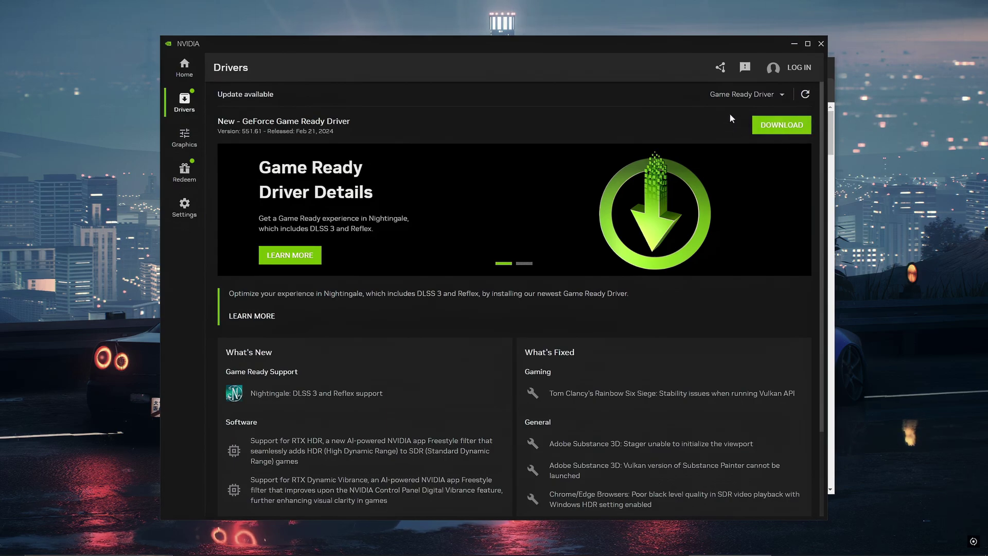
click(754, 133)
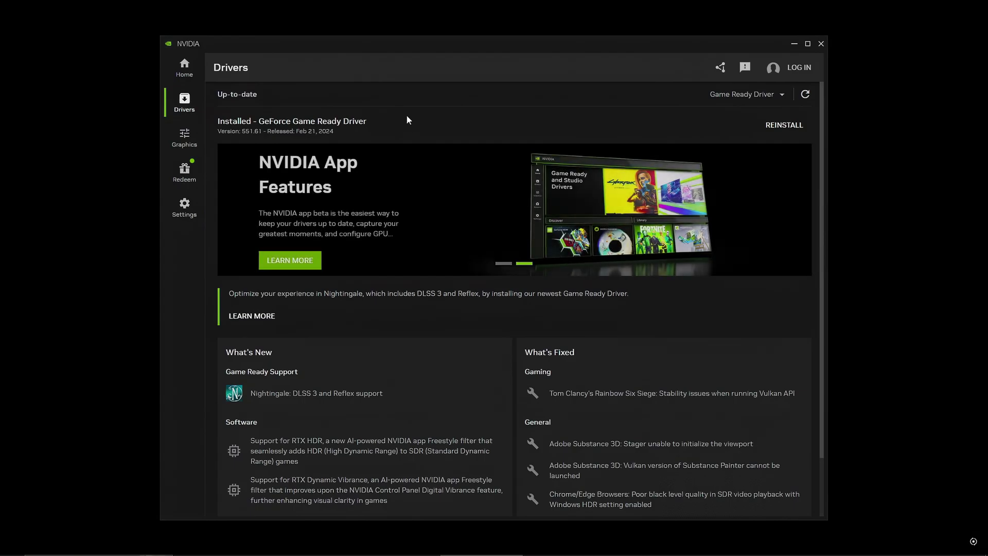
Clear the 4.00 (3840x2160) DSR factor in Global Settings so DSR is Off
click(184, 133)
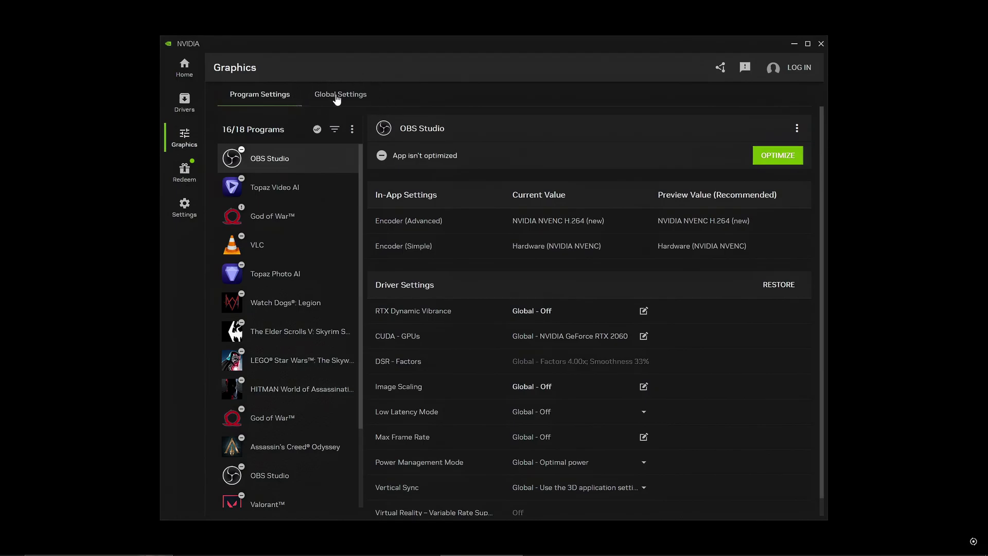
click(336, 96)
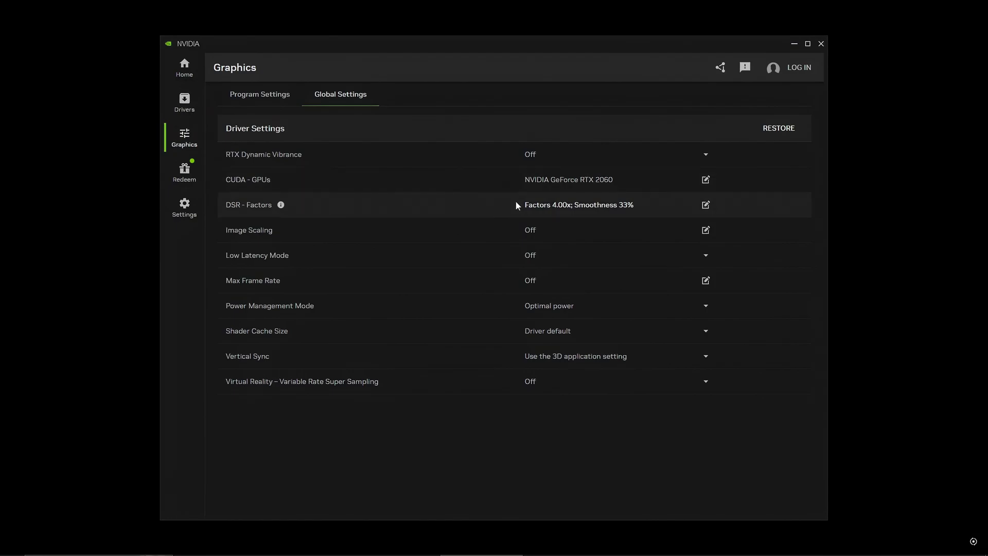
click(535, 205)
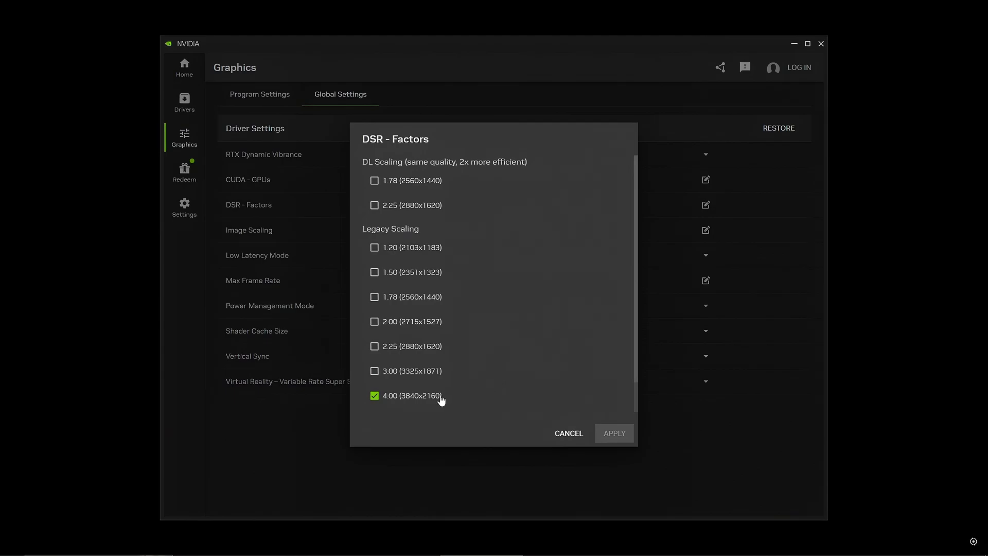
click(441, 399)
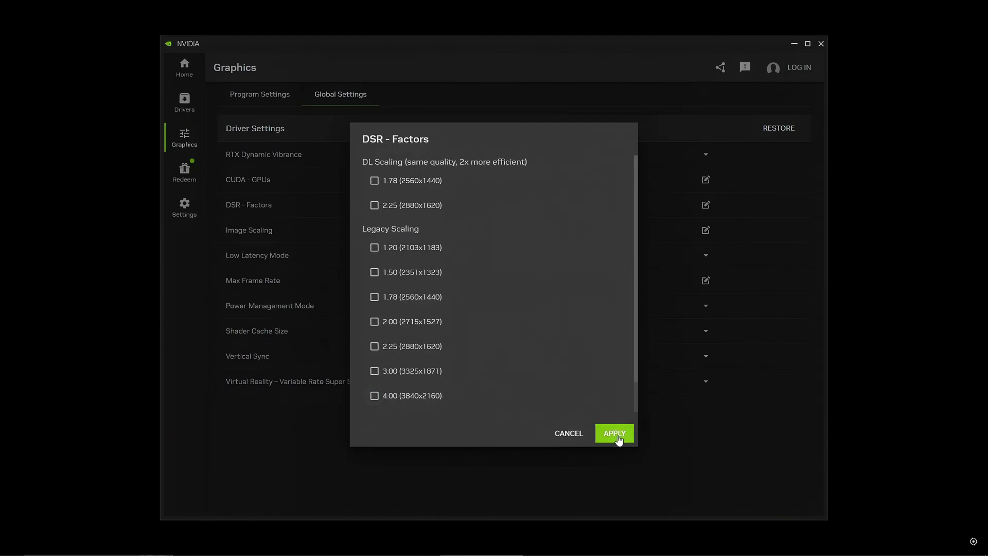
click(616, 434)
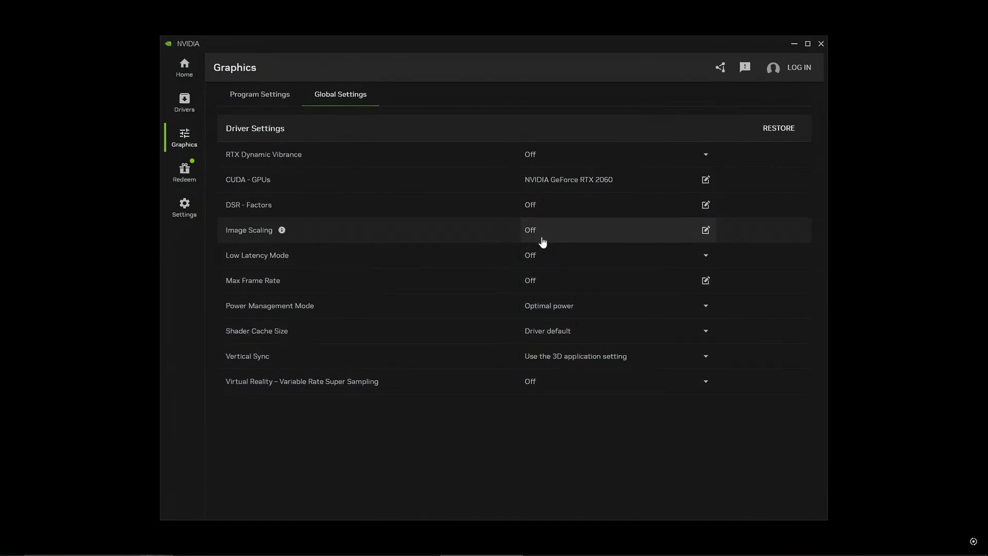
Set Low Latency Mode to On in Global Settings
click(528, 255)
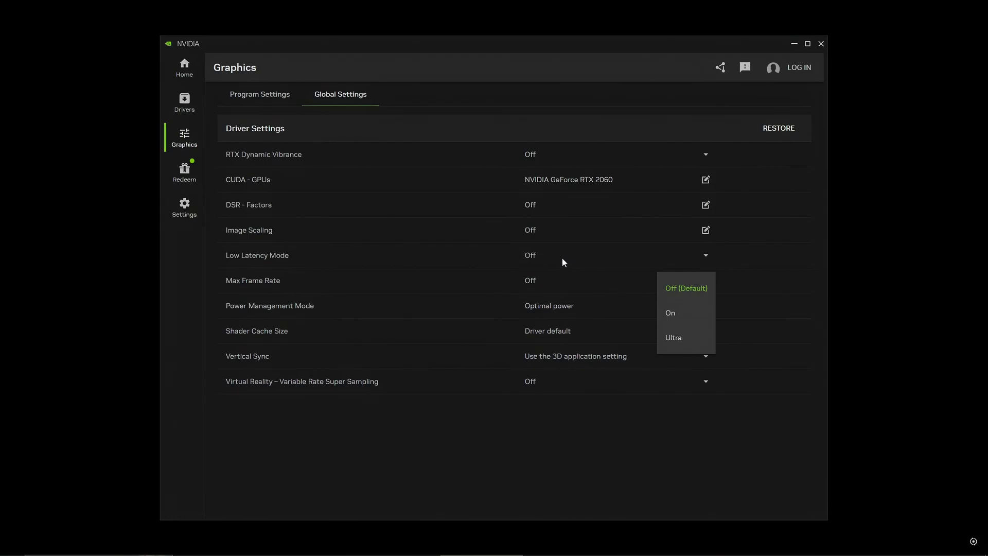
click(562, 258)
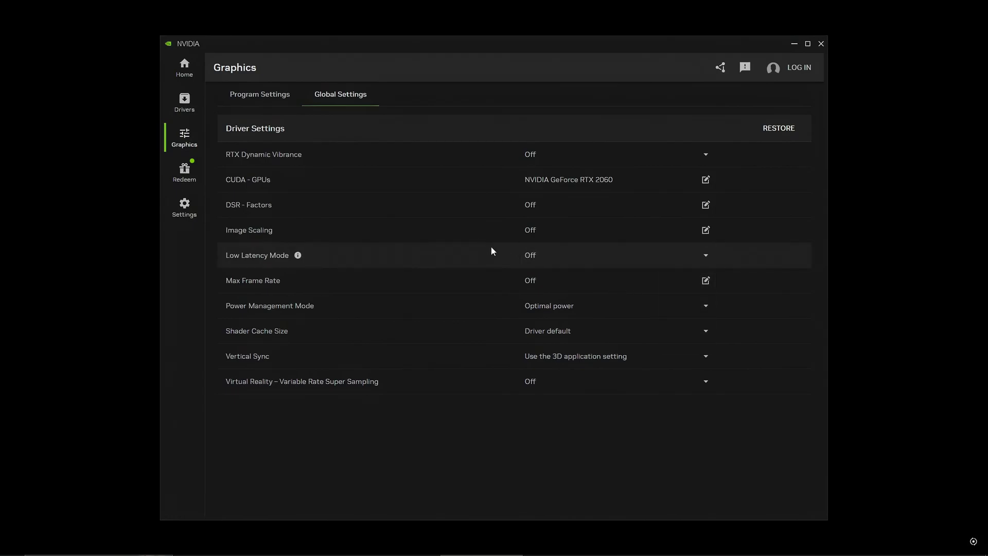
click(528, 257)
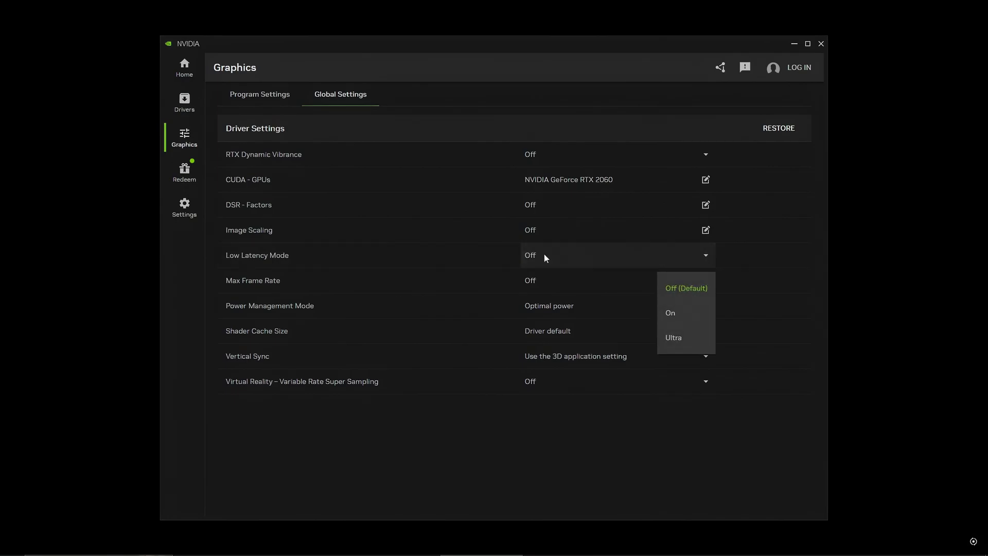
click(666, 318)
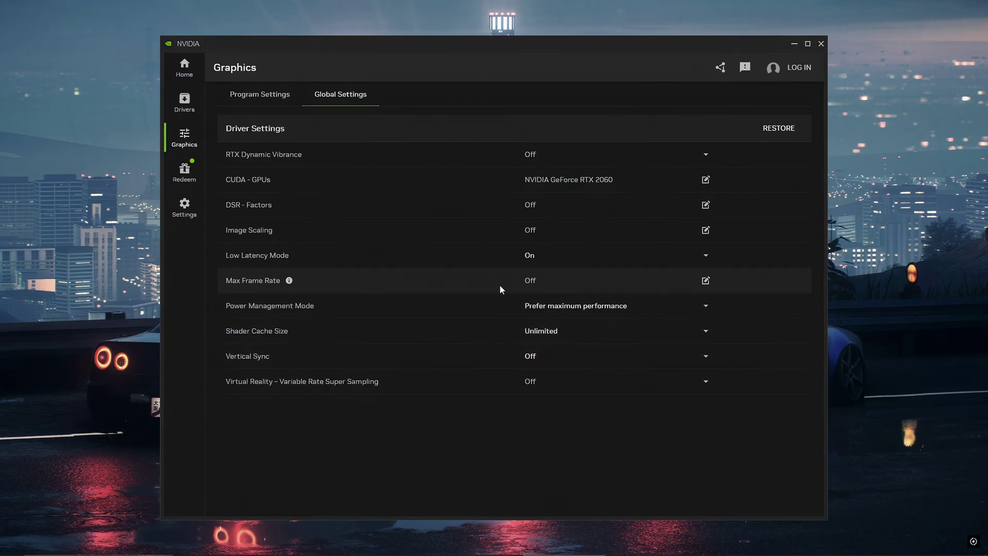
Keep Power Management at Prefer maximum performance and Shader Cache Size at Unlimited
click(534, 308)
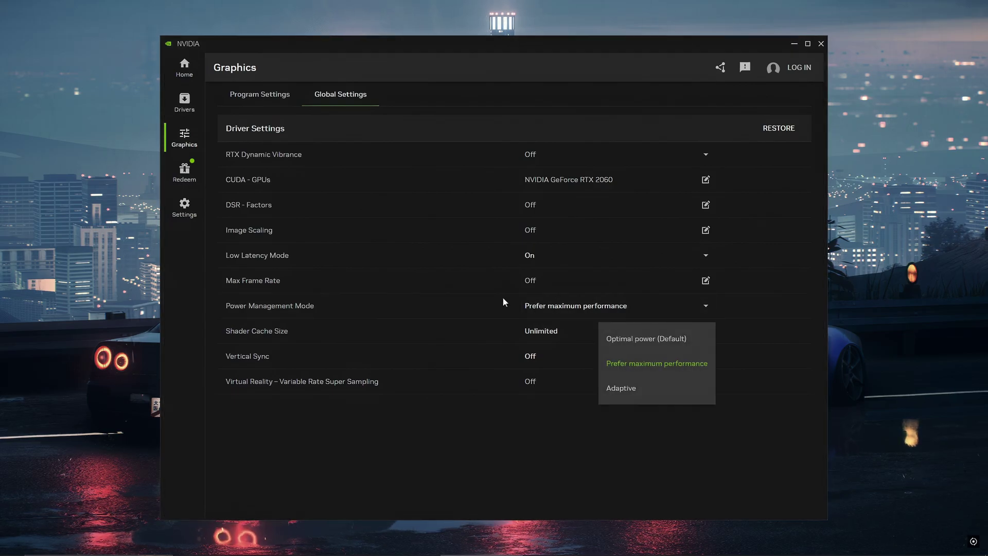
click(501, 306)
click(503, 329)
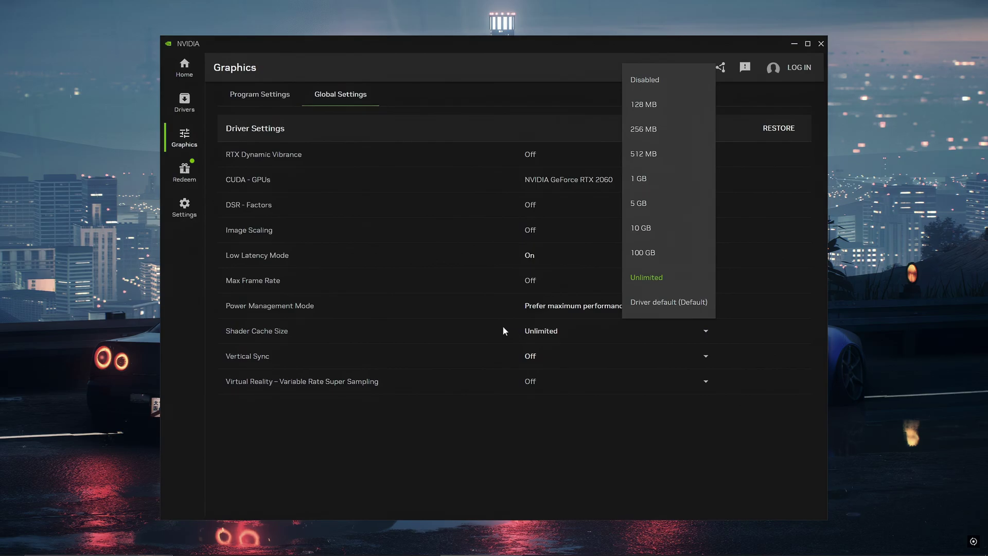
click(502, 326)
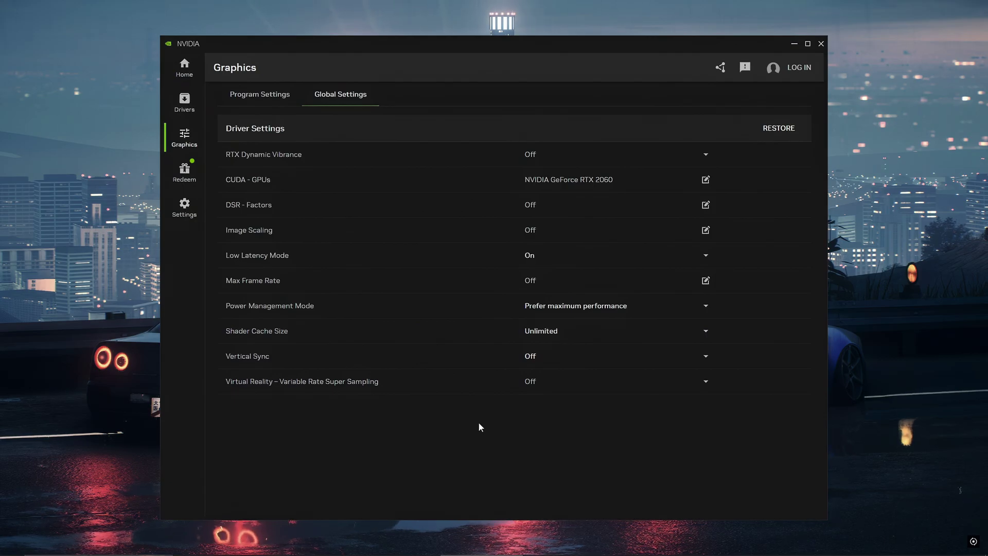
In the NVIDIA app's Notifications settings, uncheck Driver updates and Available rewards
click(191, 212)
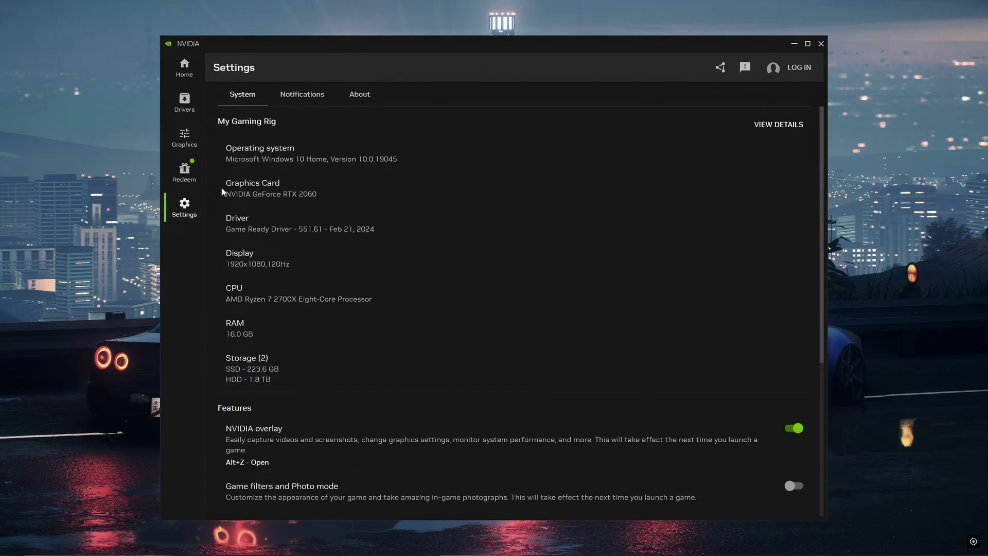
scroll(392, 197, down, 5)
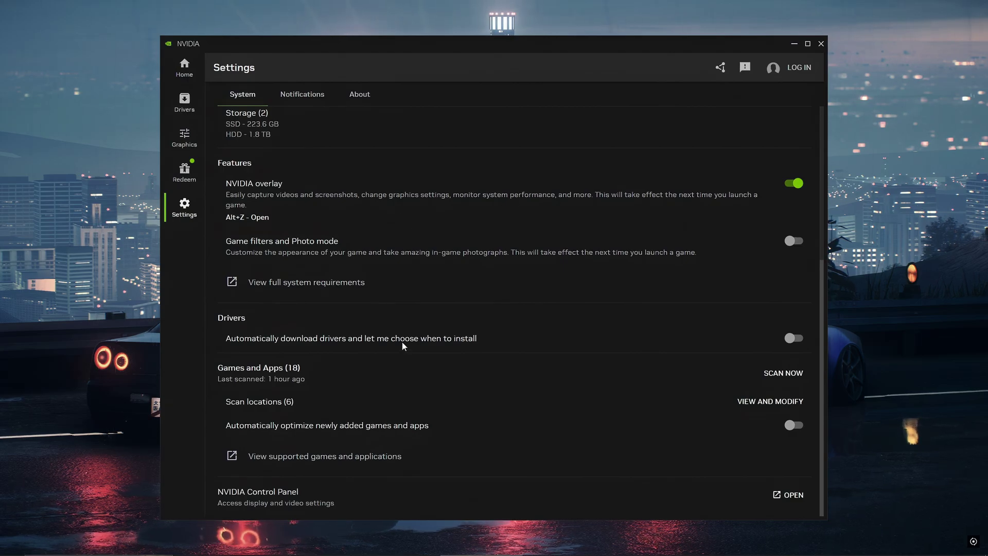
click(306, 100)
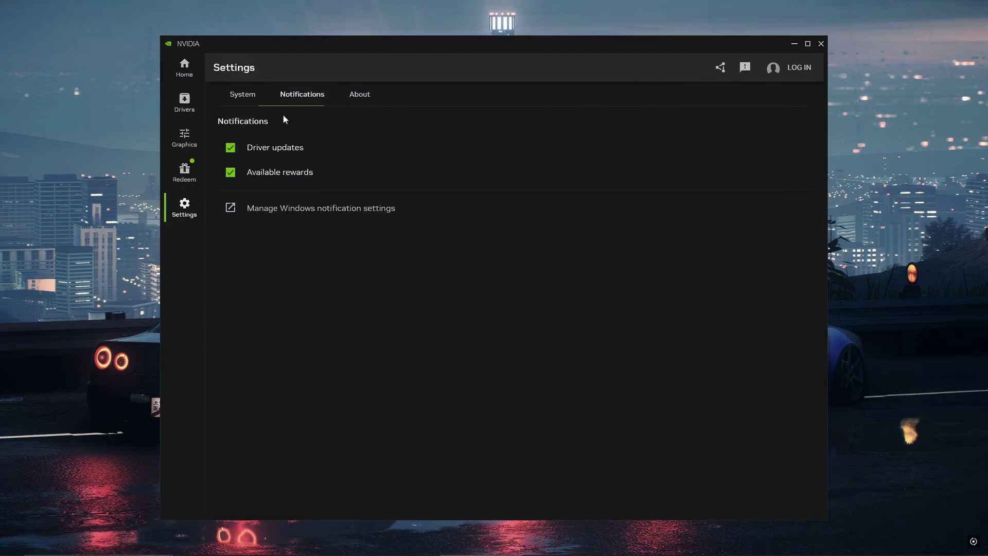
click(266, 149)
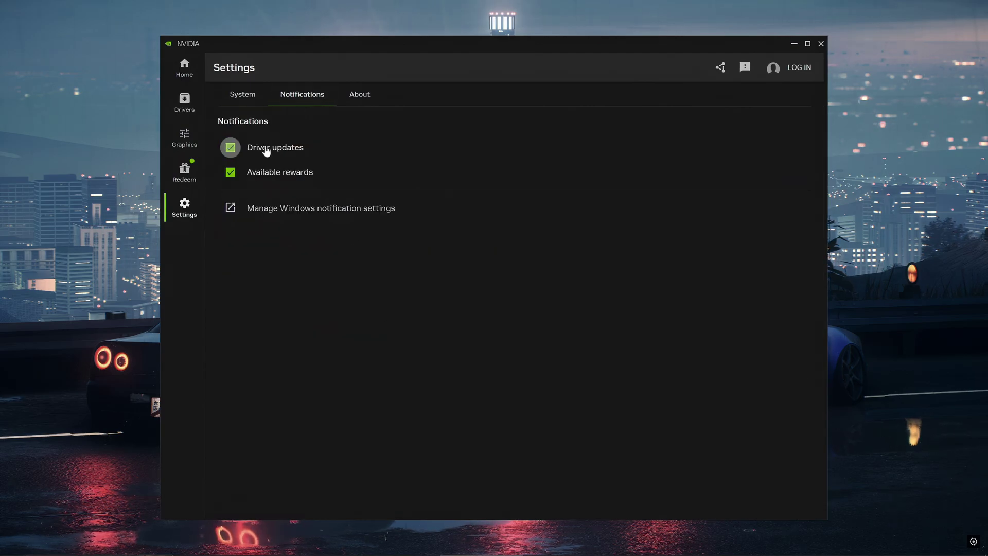
click(266, 175)
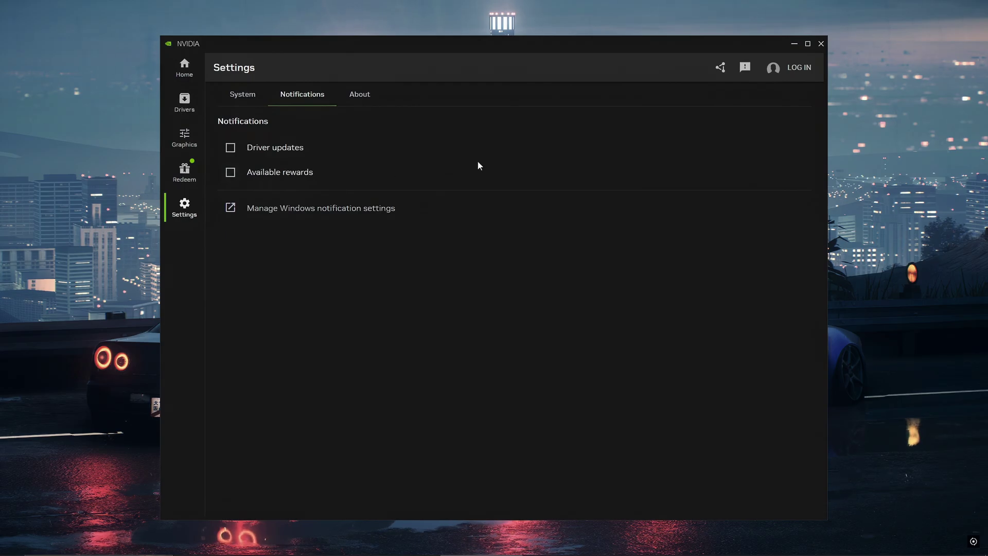